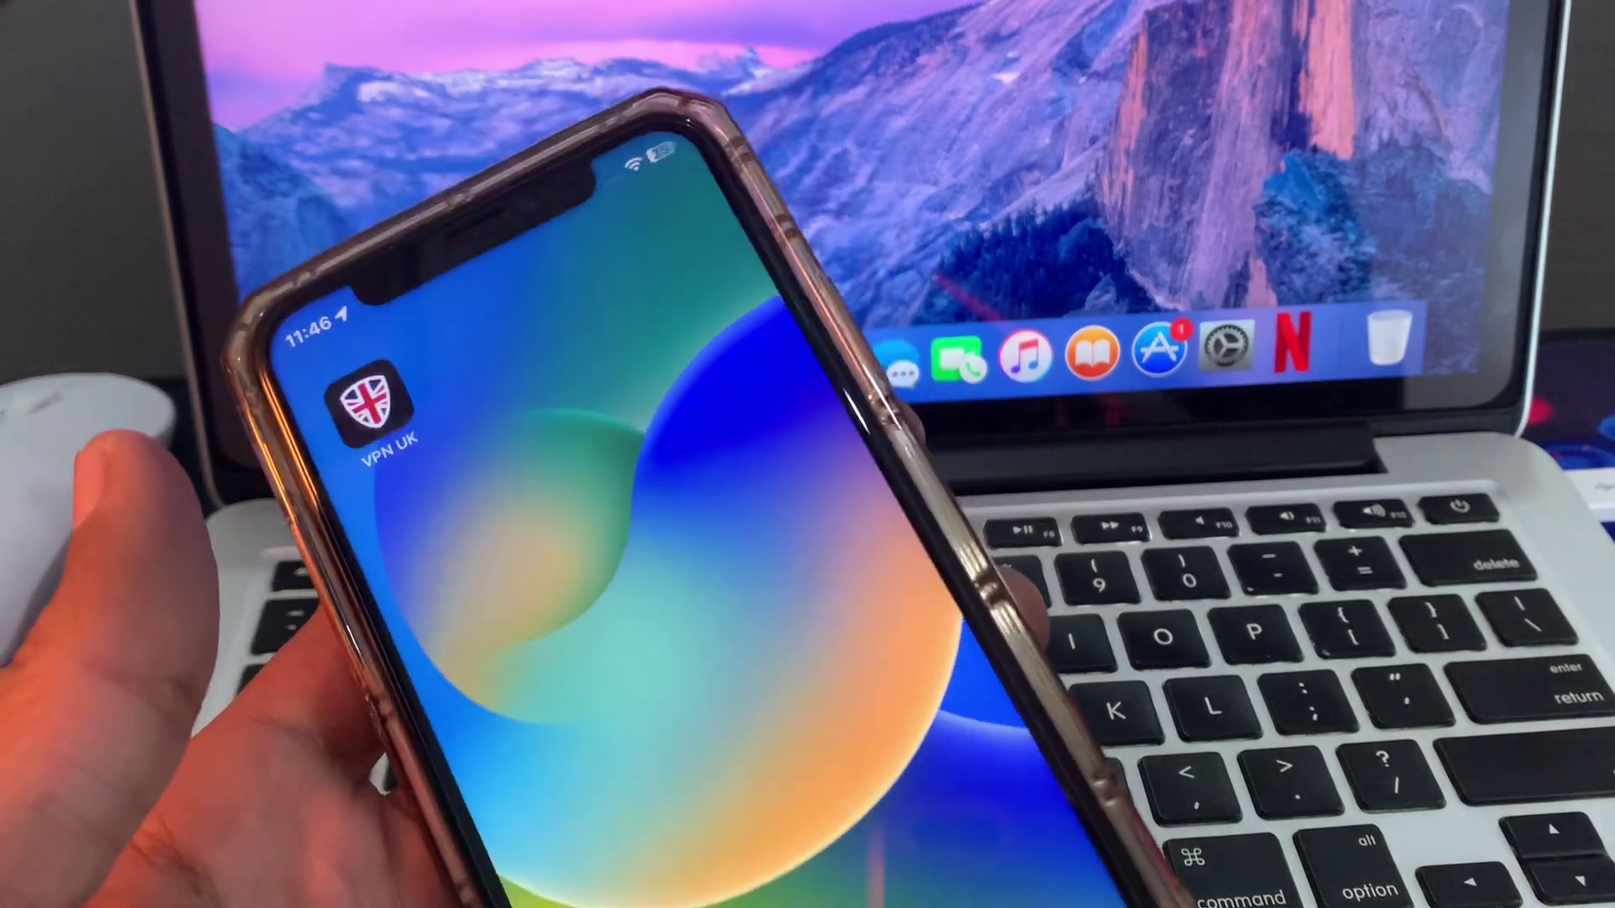
# - Launch VPN UK, refuse notifications, and dismiss the Premium and Private Browser overlays
pyautogui.click(466, 272)
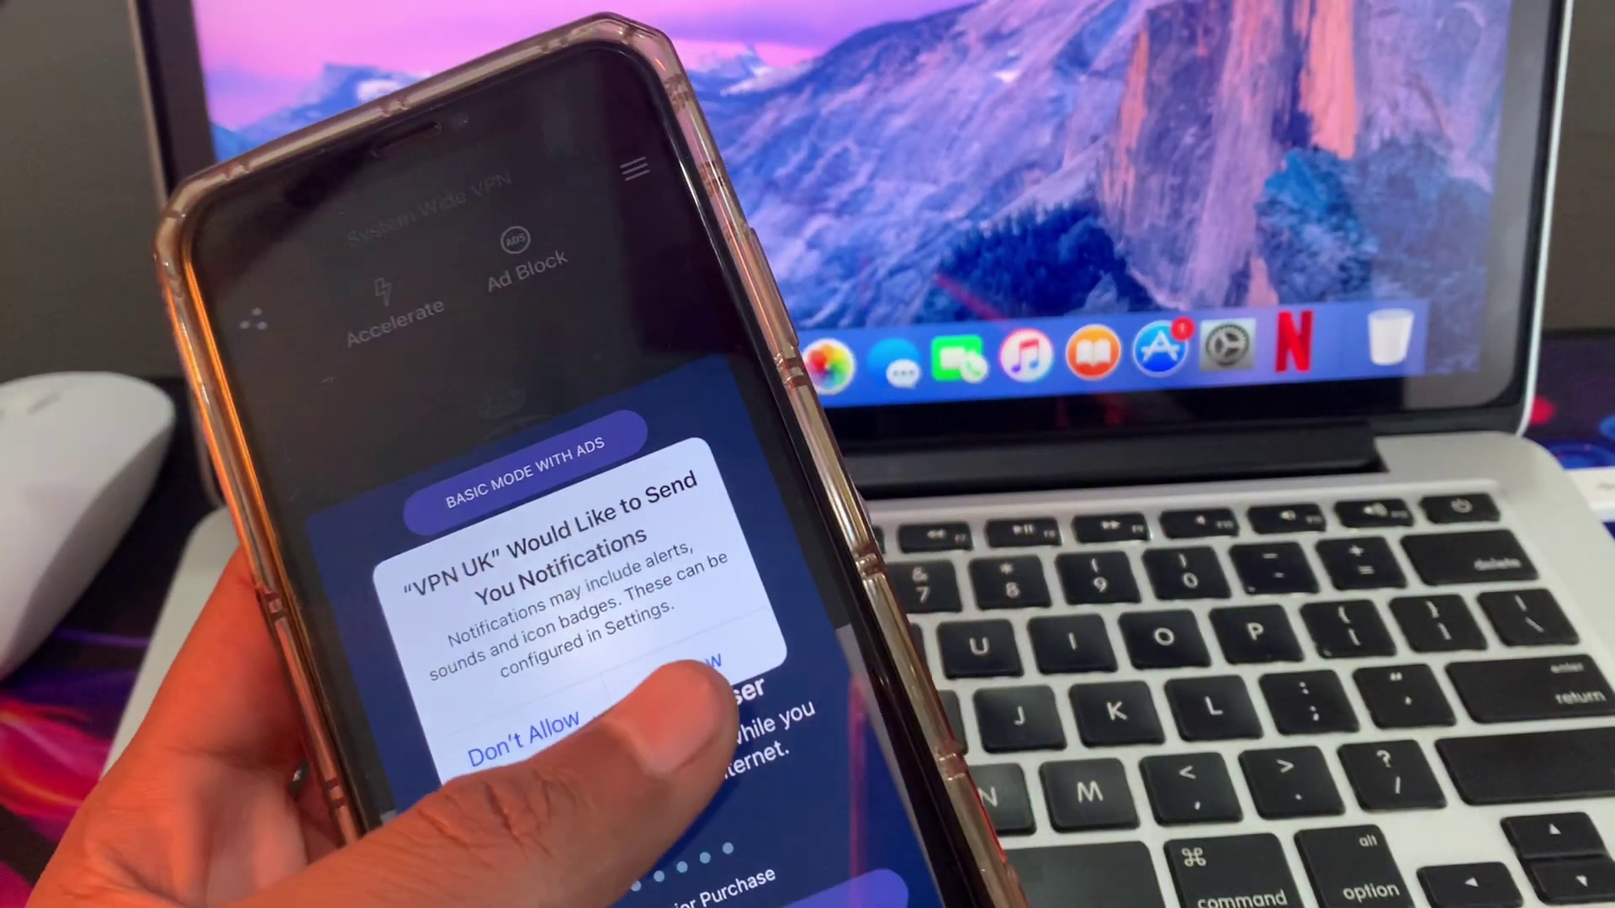
pyautogui.click(656, 761)
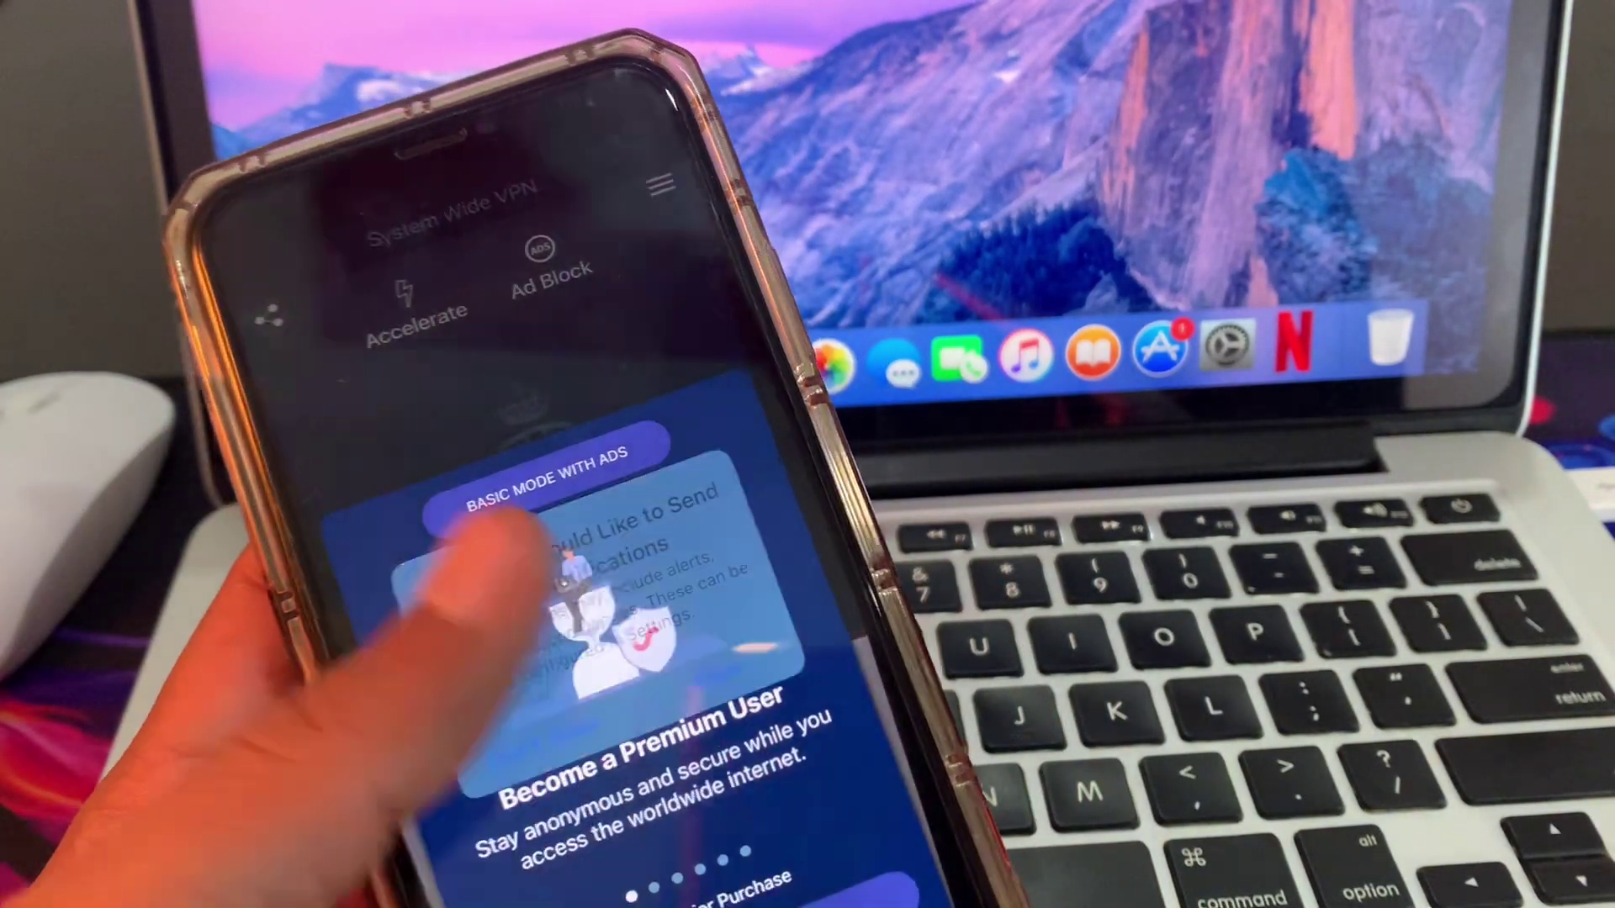
pyautogui.click(322, 481)
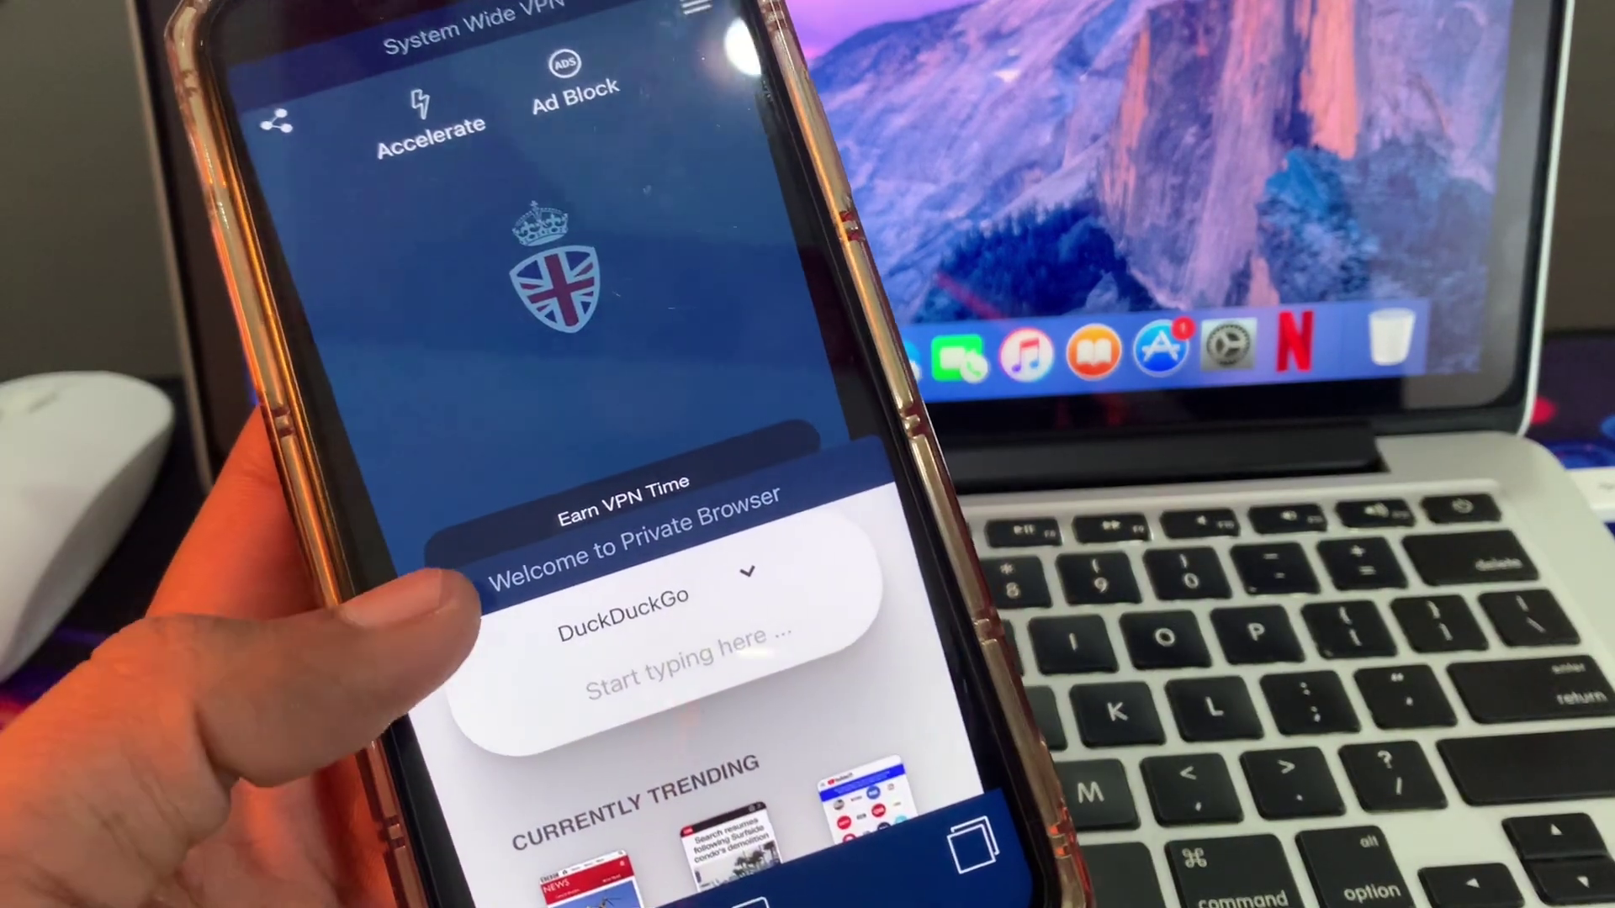
pyautogui.click(416, 612)
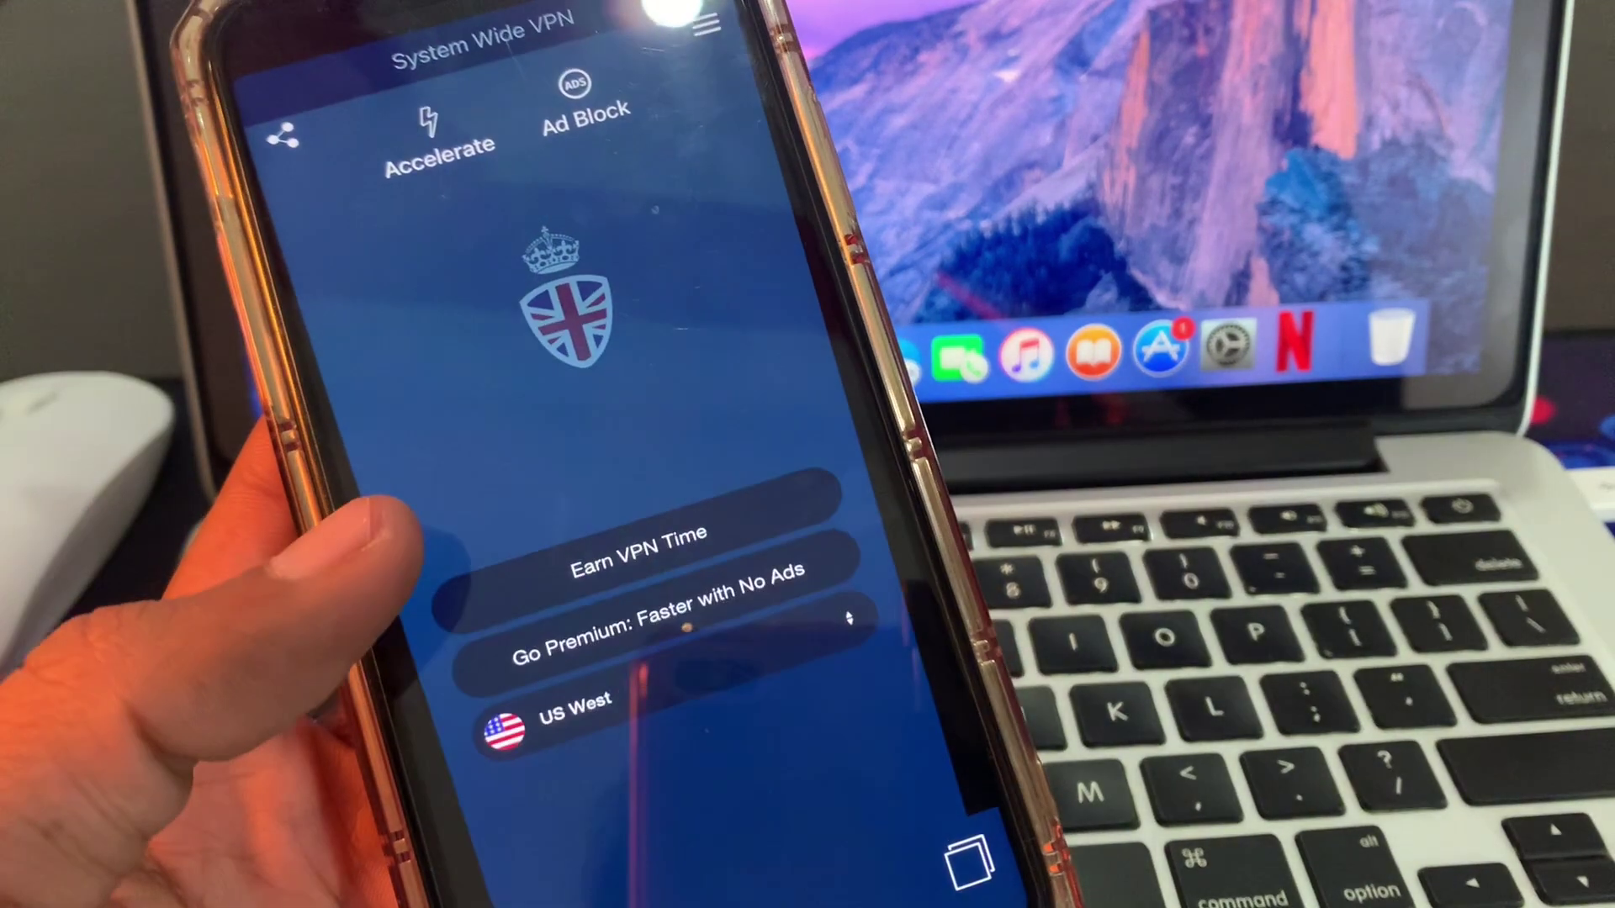